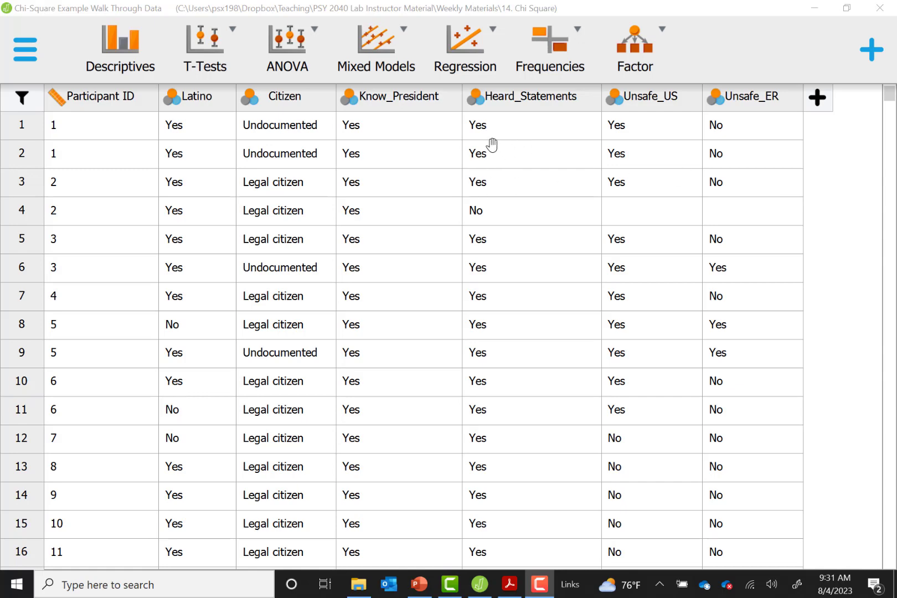
# Step: Check the measurement type options and value labels of the Latino variable
pyautogui.click(175, 104)
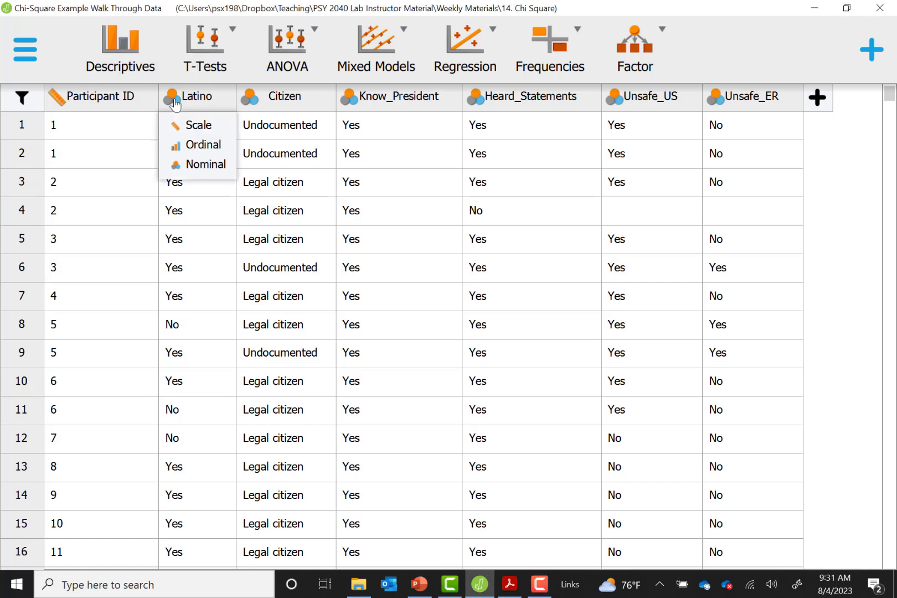
pyautogui.click(195, 95)
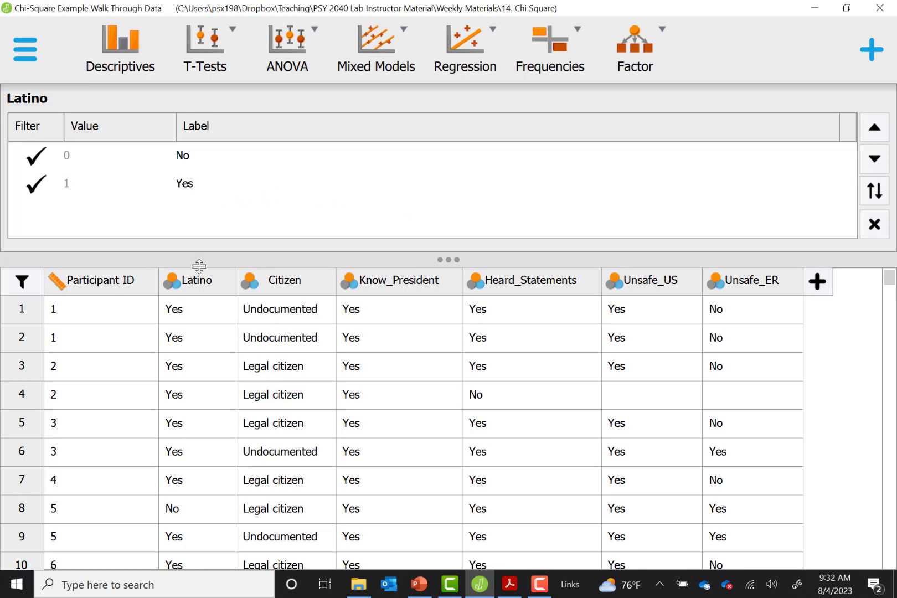
pyautogui.click(194, 283)
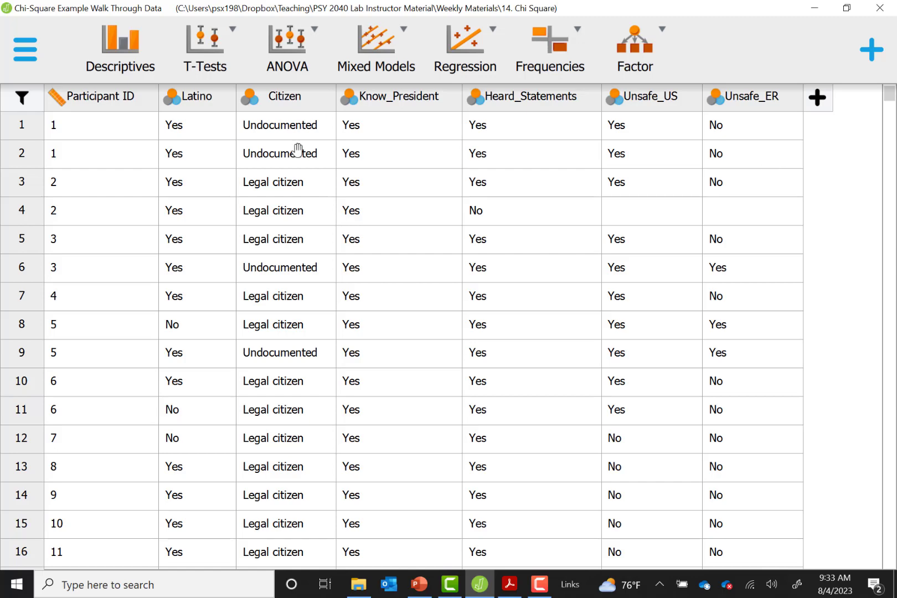
# Step: Filter out the cases with the label No in the Latino, Know_President and Heard_Statements variables
pyautogui.click(192, 100)
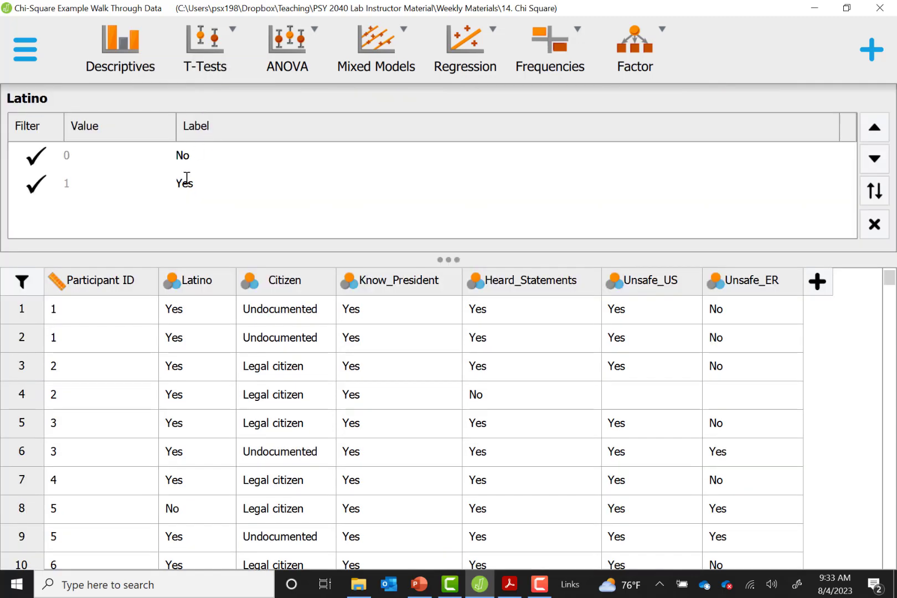
pyautogui.click(36, 157)
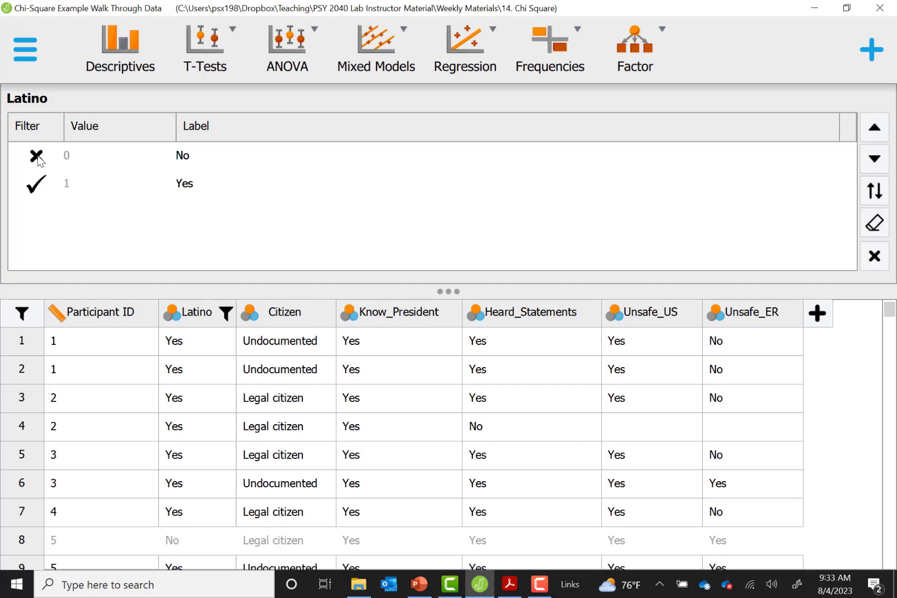
pyautogui.click(393, 320)
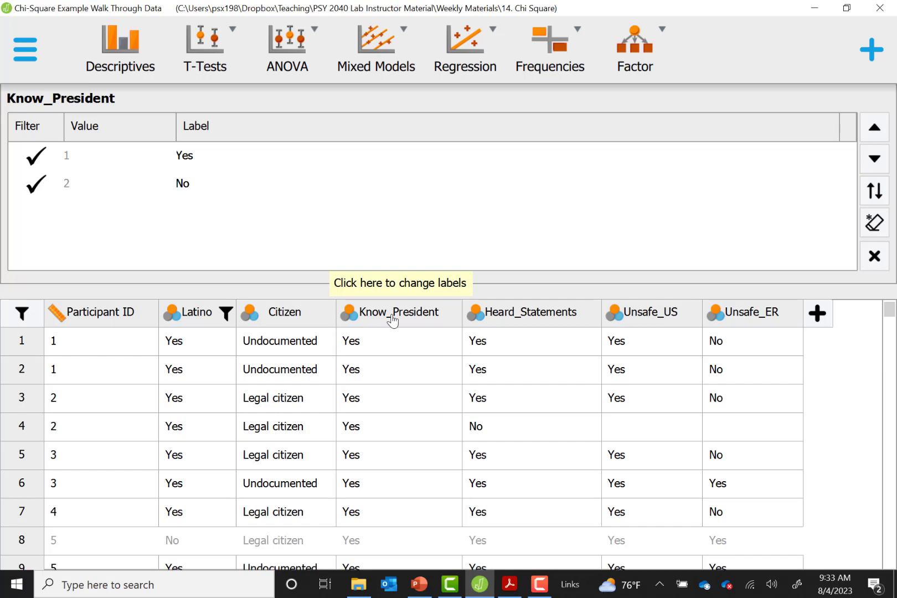
pyautogui.click(35, 186)
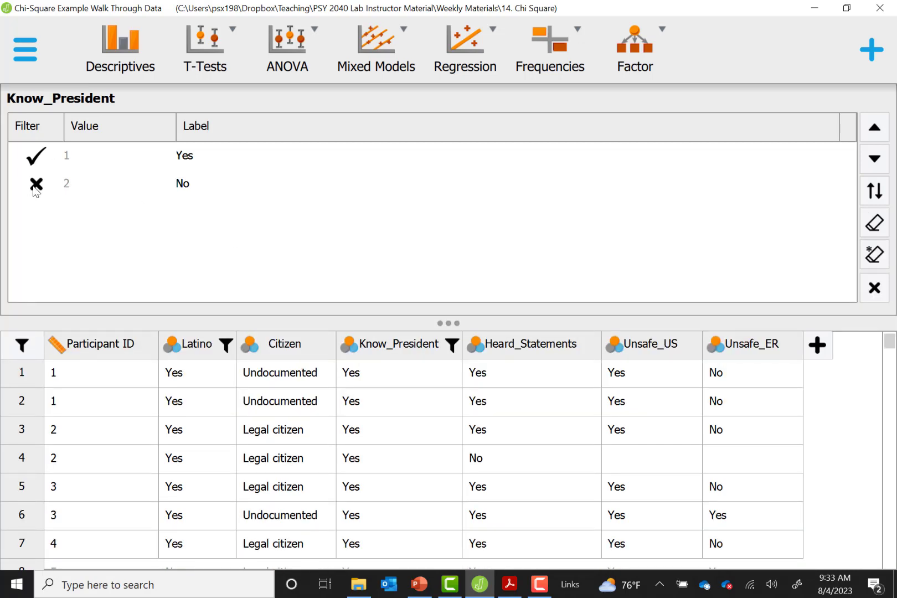
pyautogui.click(533, 349)
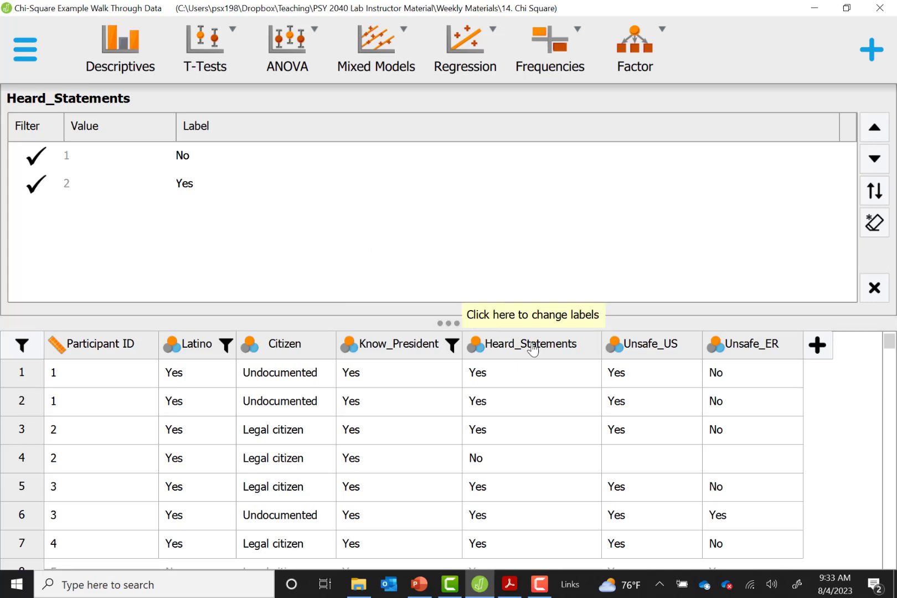
pyautogui.click(35, 157)
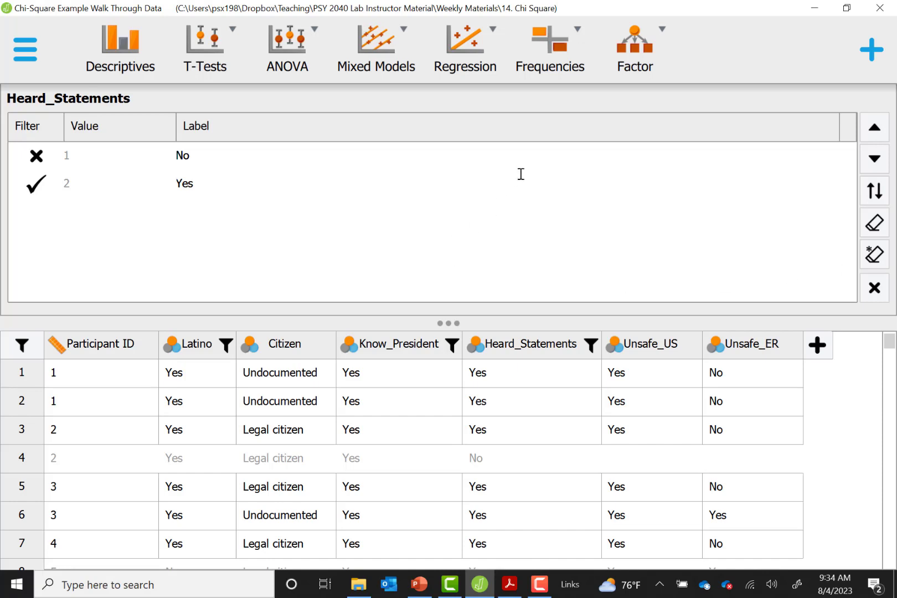
# Step: Set up a classical Contingency Tables analysis with Citizen as rows and Unsafe_ER as columns
pyautogui.click(553, 51)
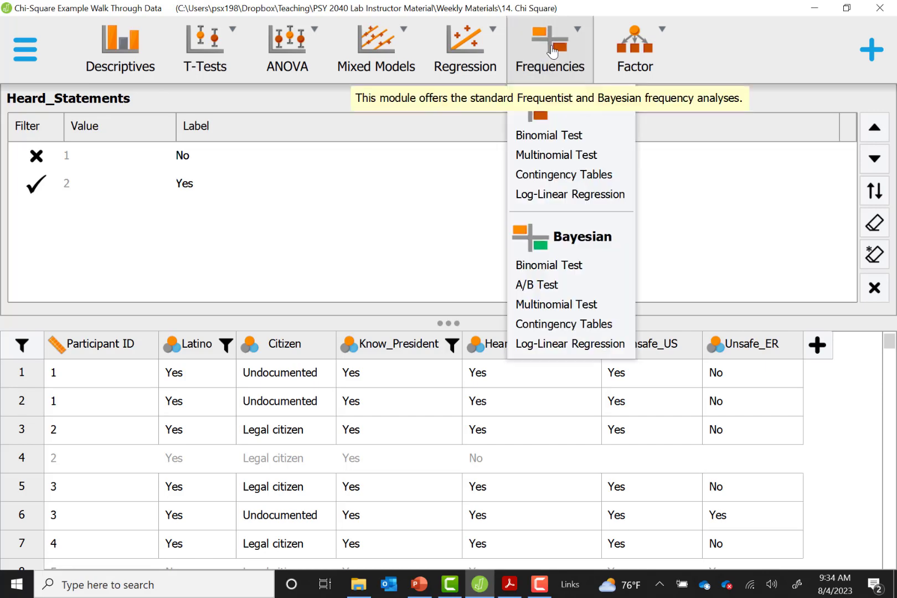
pyautogui.click(580, 178)
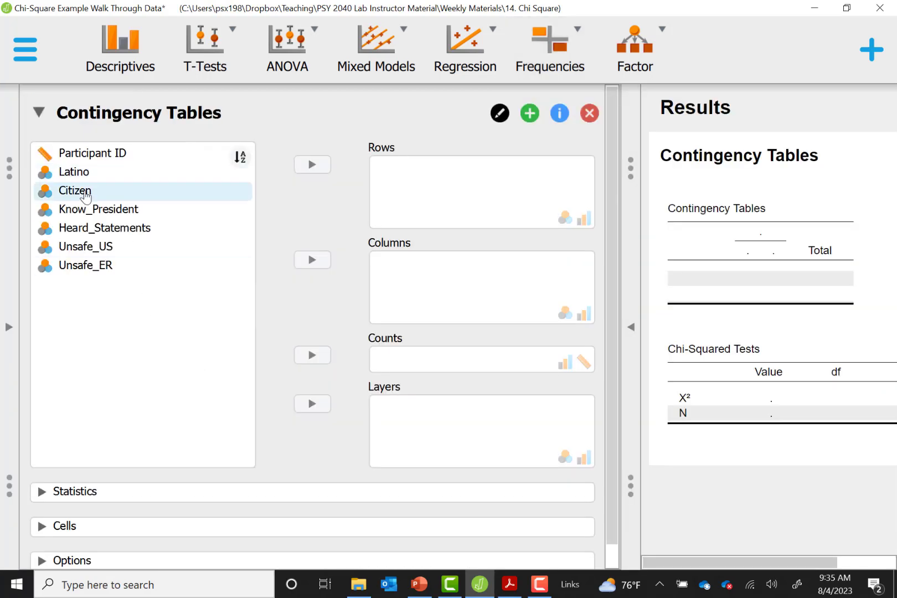
pyautogui.click(84, 193)
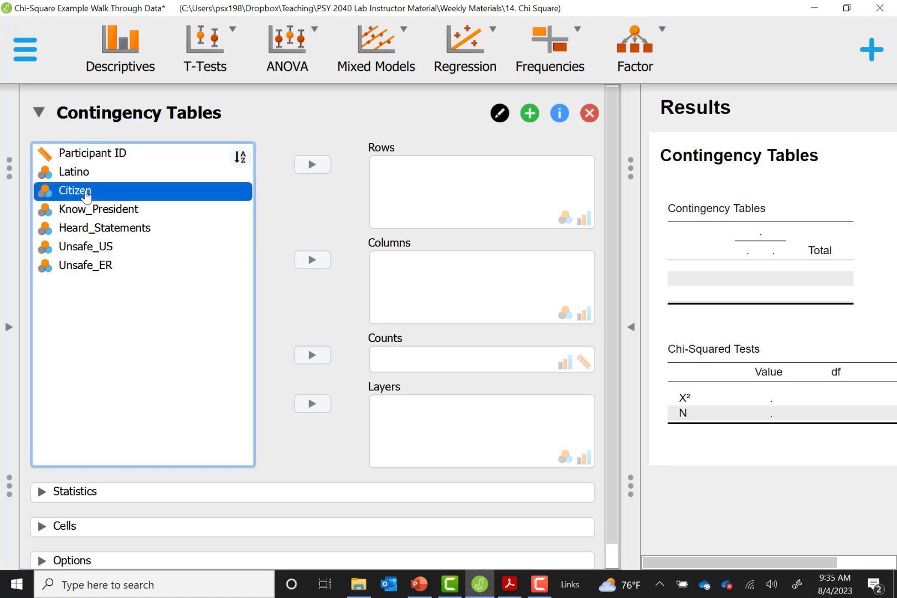
pyautogui.click(325, 172)
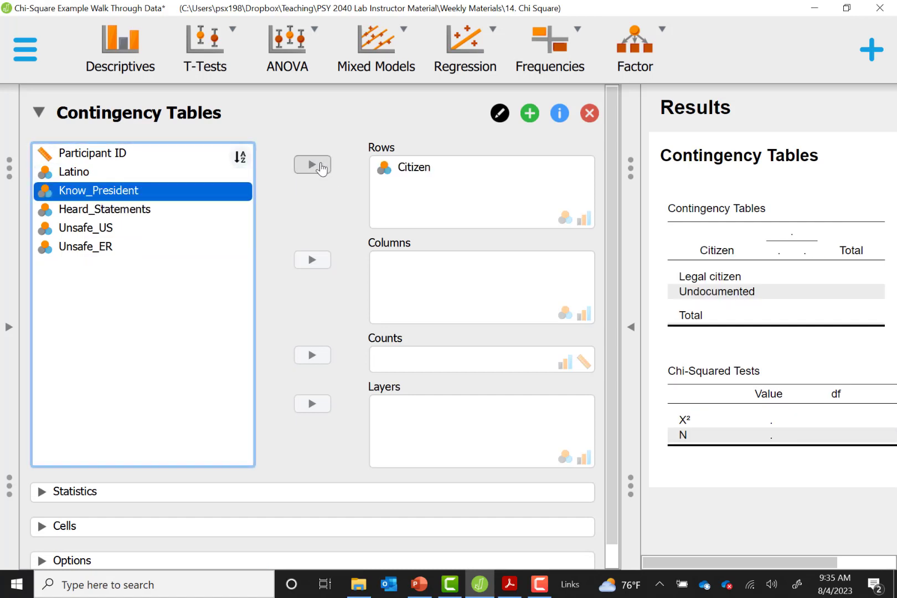
pyautogui.click(82, 247)
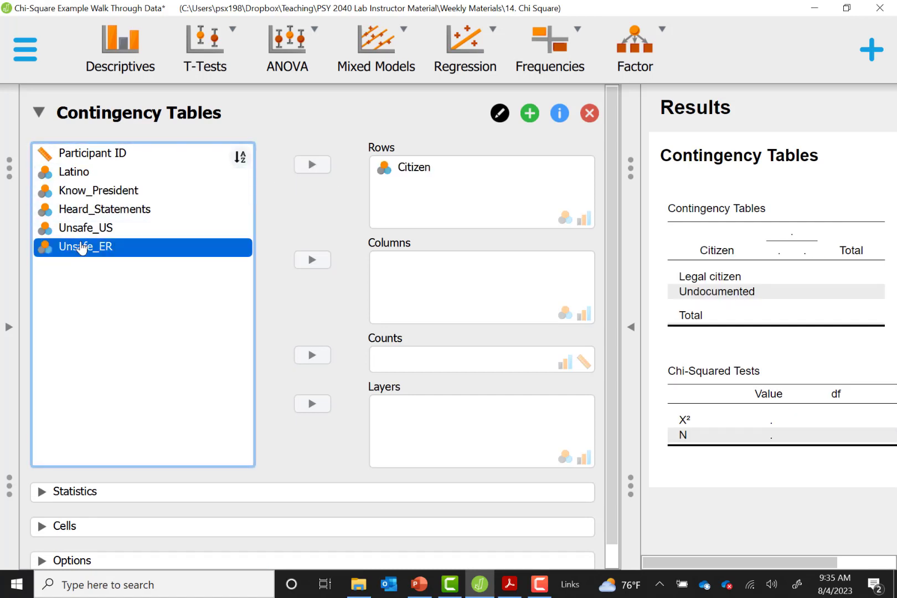
pyautogui.click(316, 267)
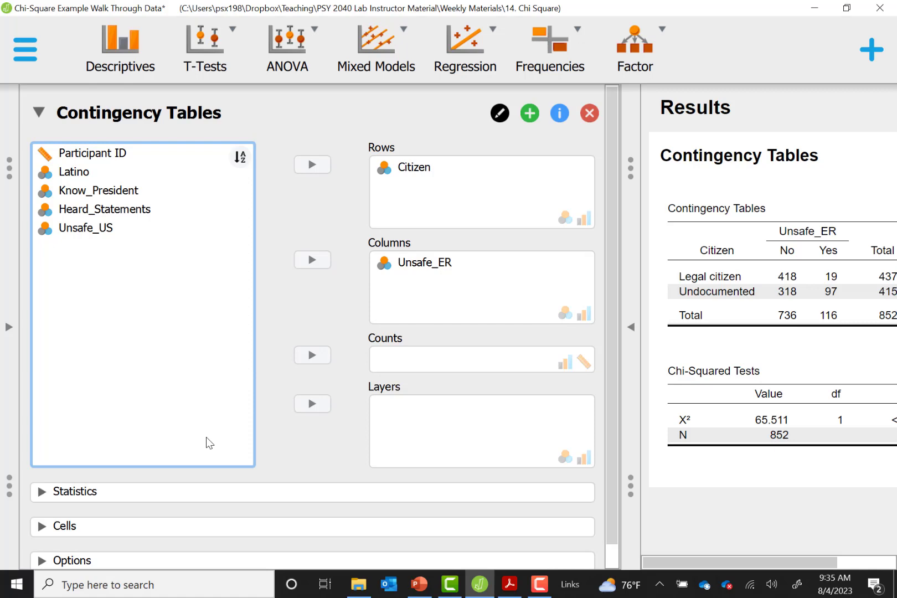
# Step: Add expected counts to the contingency table cells and expand the results to full width
pyautogui.click(90, 530)
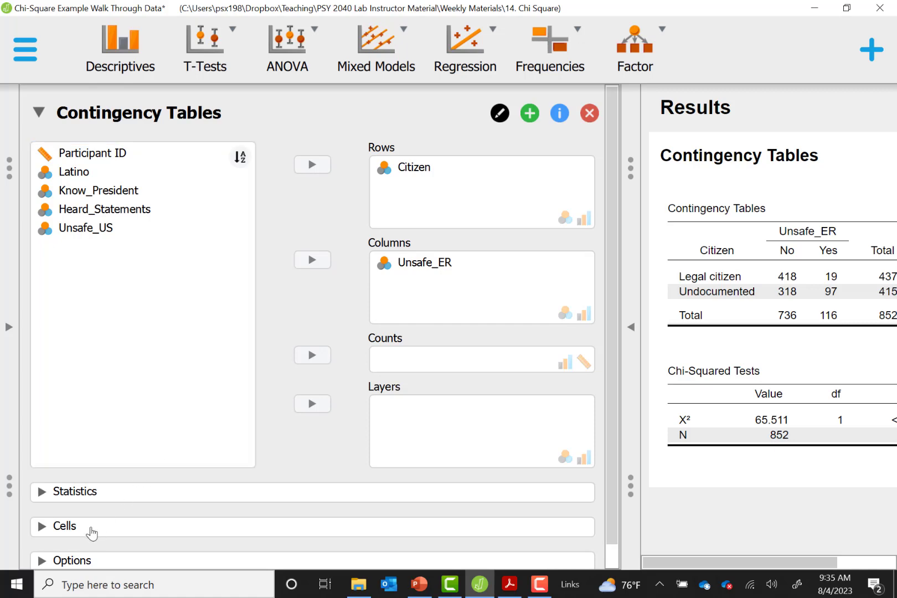
pyautogui.scroll(-3, 184, 480)
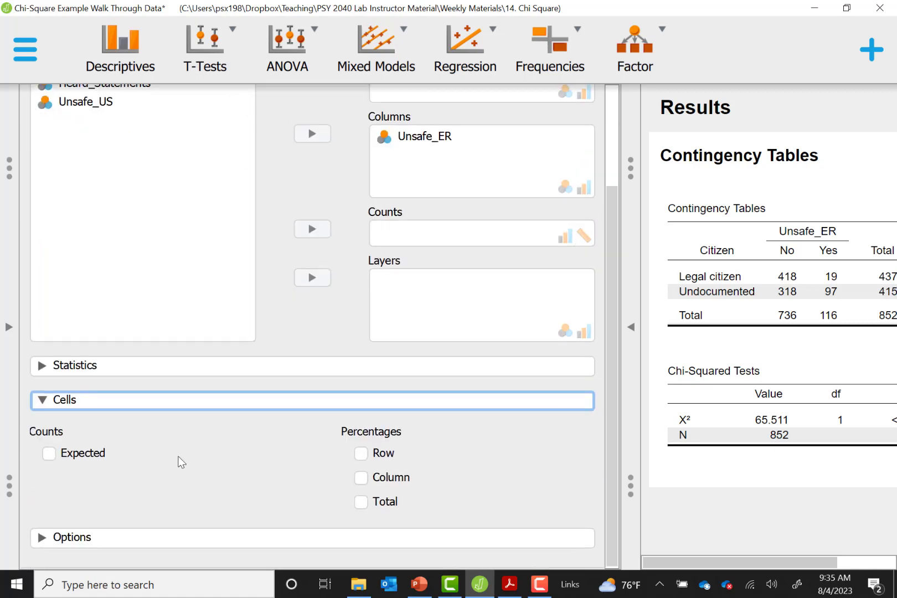
pyautogui.click(91, 455)
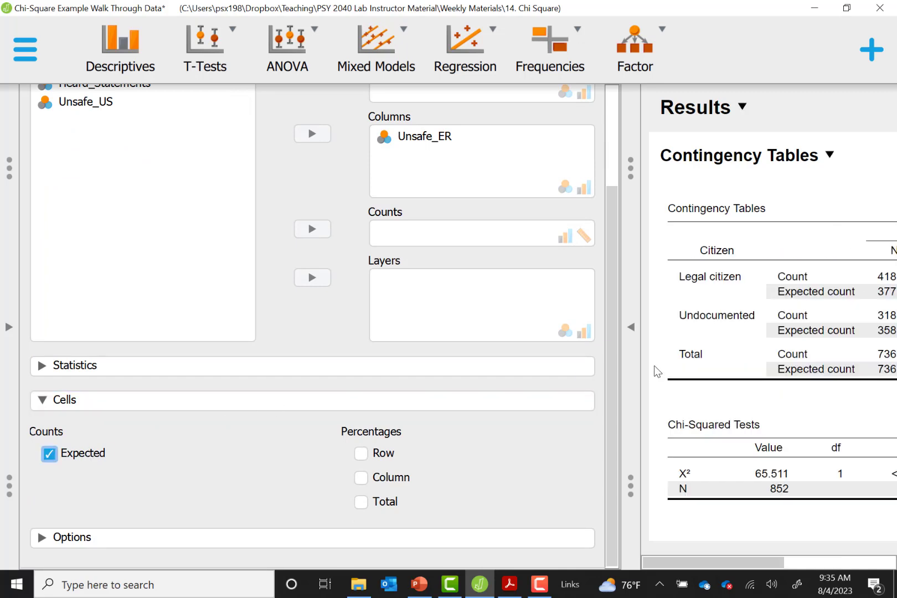
pyautogui.click(628, 342)
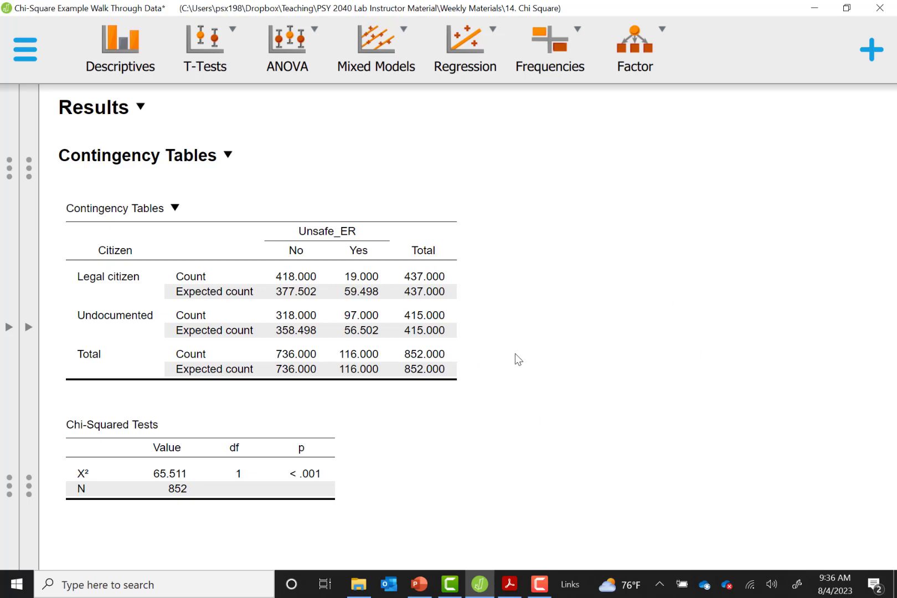
# Step: Return to the analysis settings and add the Phi and Cramer's V nominal effect sizes
pyautogui.click(347, 390)
pyautogui.scroll(-2, 244, 430)
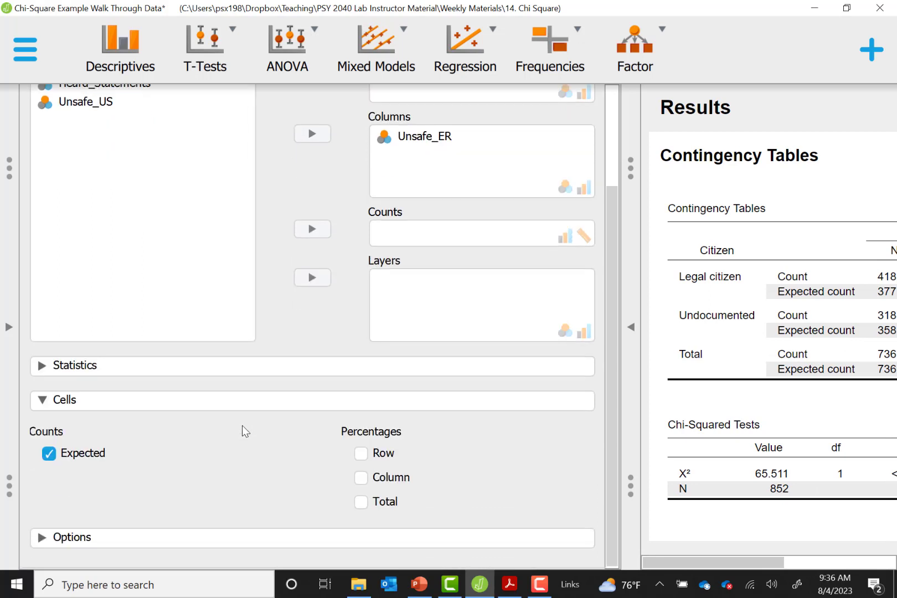
pyautogui.click(174, 367)
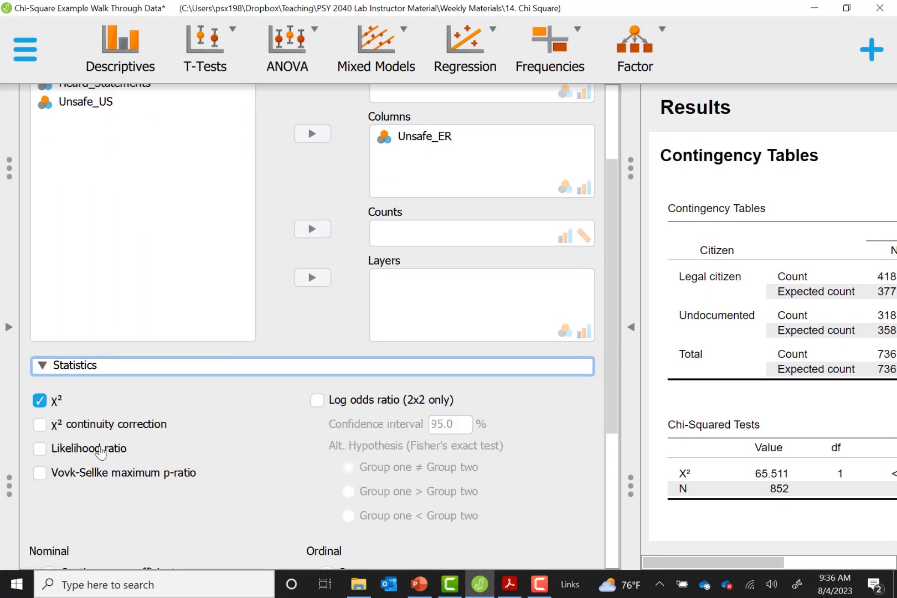
pyautogui.scroll(-5, 89, 458)
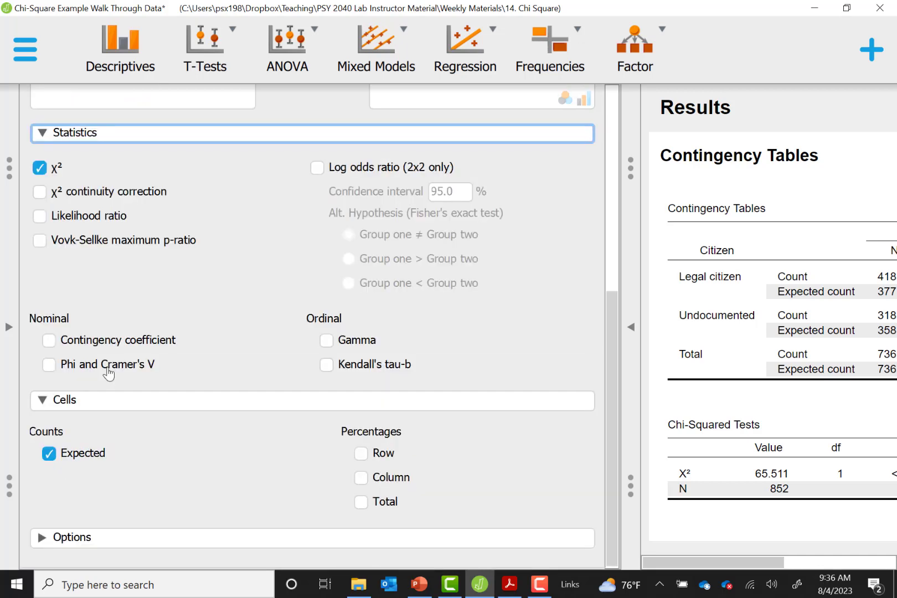
pyautogui.click(90, 366)
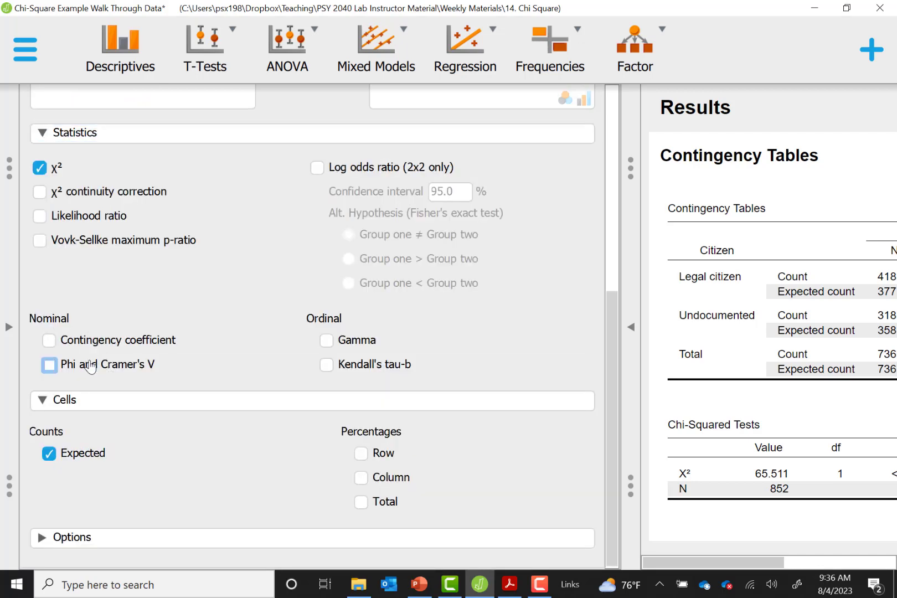
pyautogui.click(90, 365)
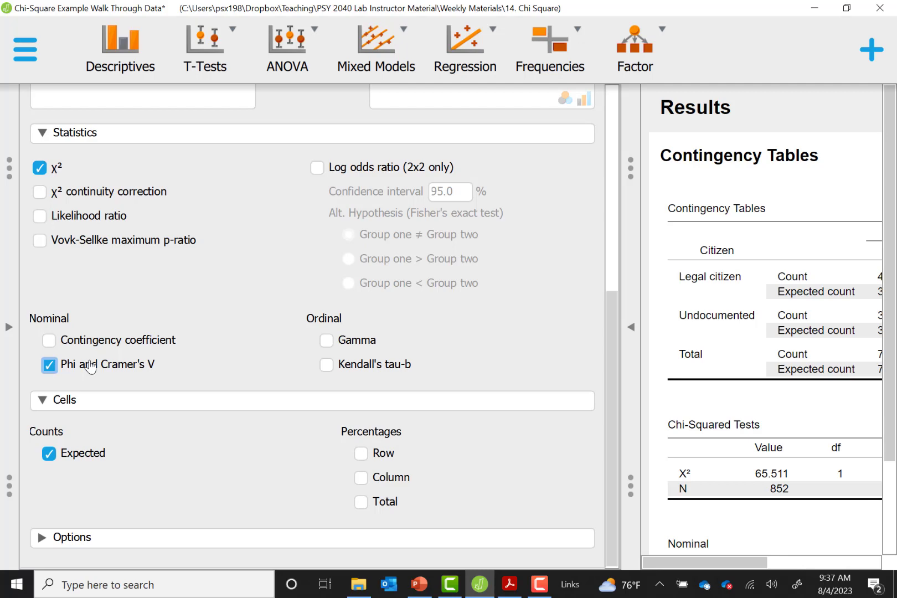
# Step: Examine the contingency table, chi-squared test and nominal effect size results at full width
pyautogui.click(631, 327)
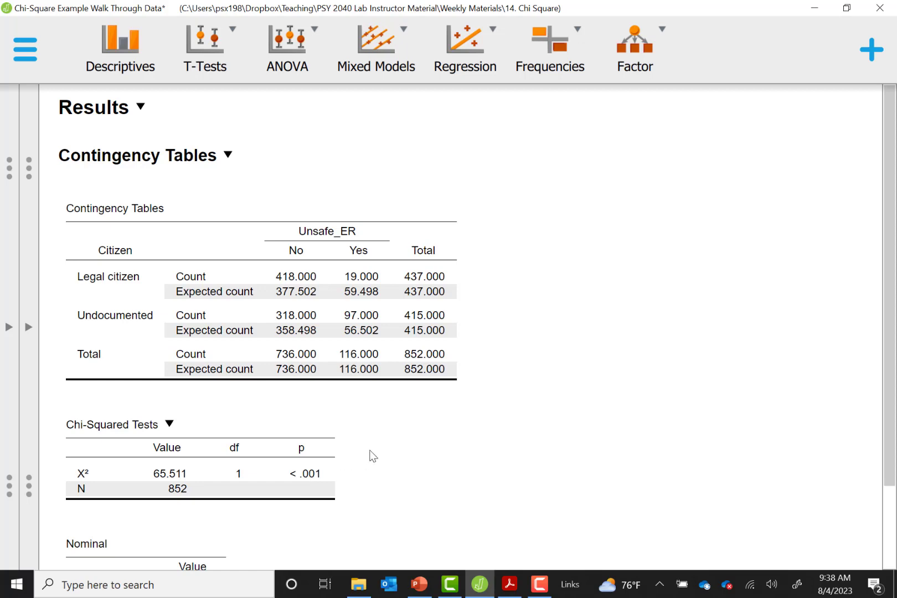
pyautogui.scroll(-3, 459, 327)
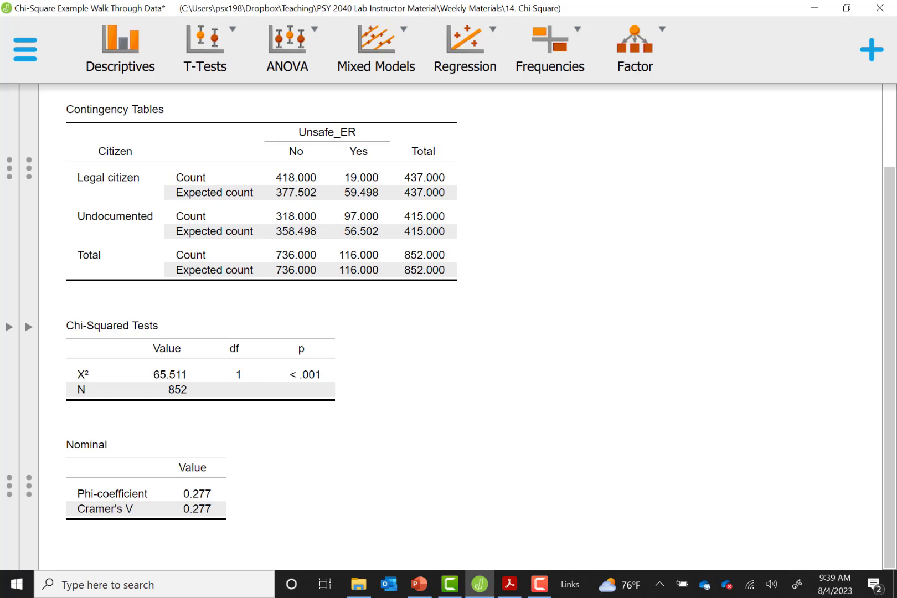
pyautogui.hotkey('alt', 'Tab')
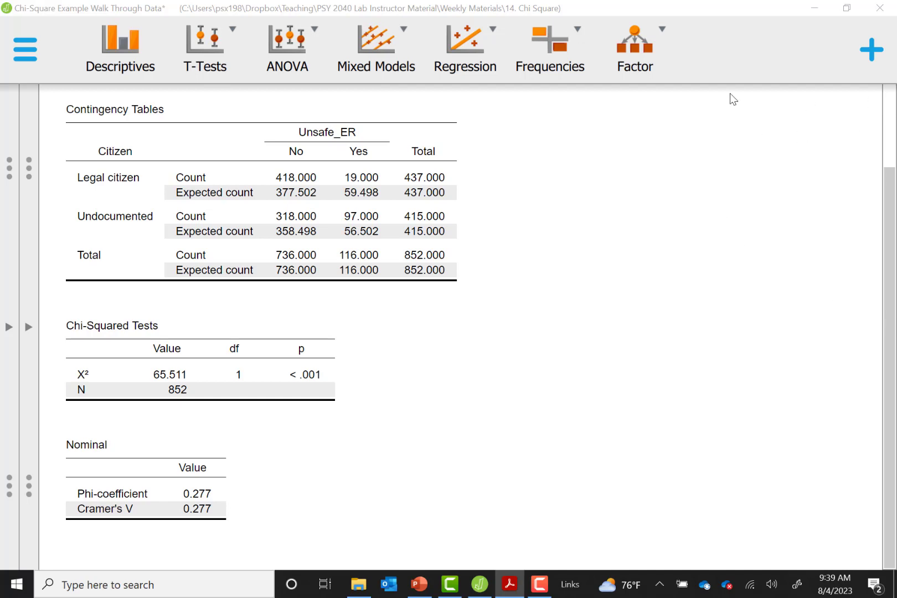
# Step: Remove the expected counts from the contingency table and copy the table to the clipboard
pyautogui.click(28, 326)
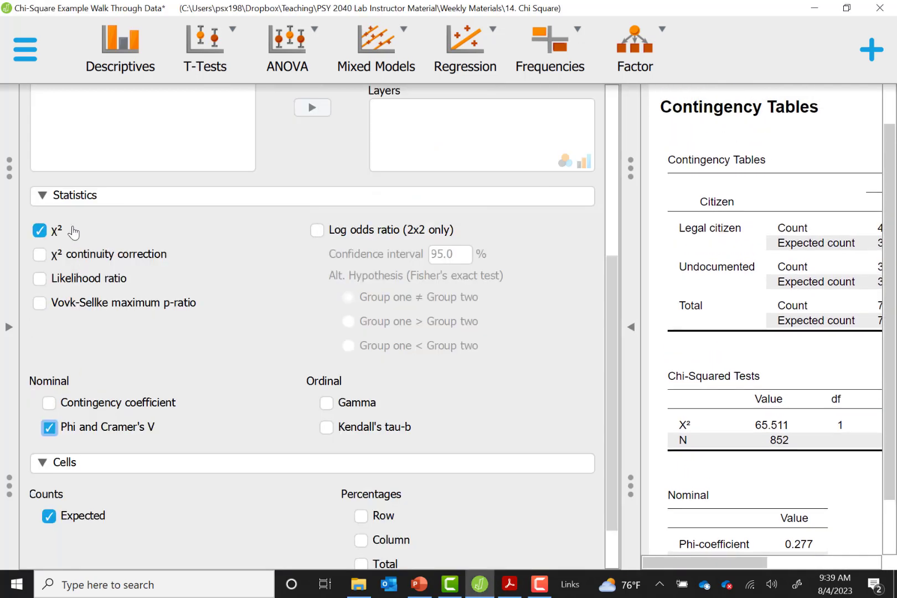
pyautogui.click(67, 518)
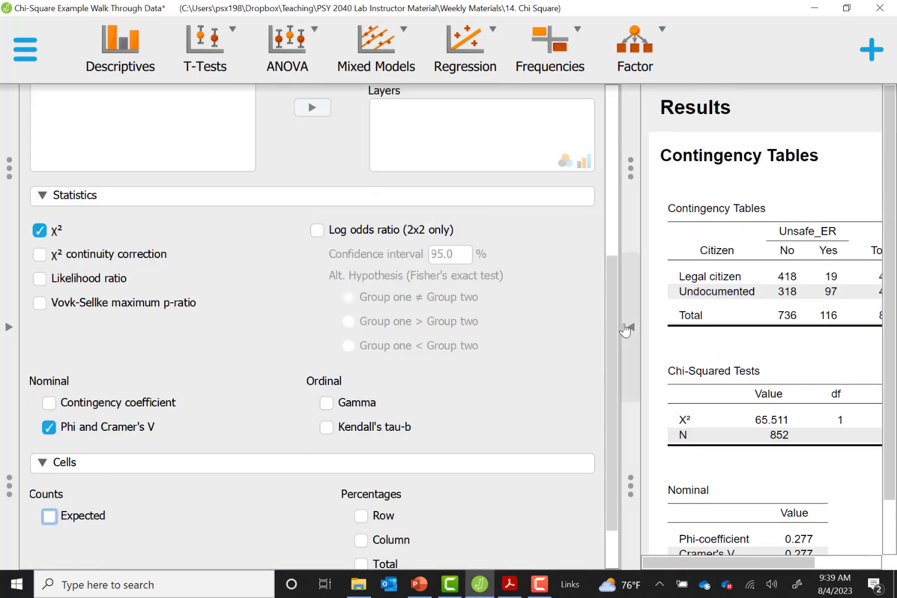
pyautogui.click(629, 327)
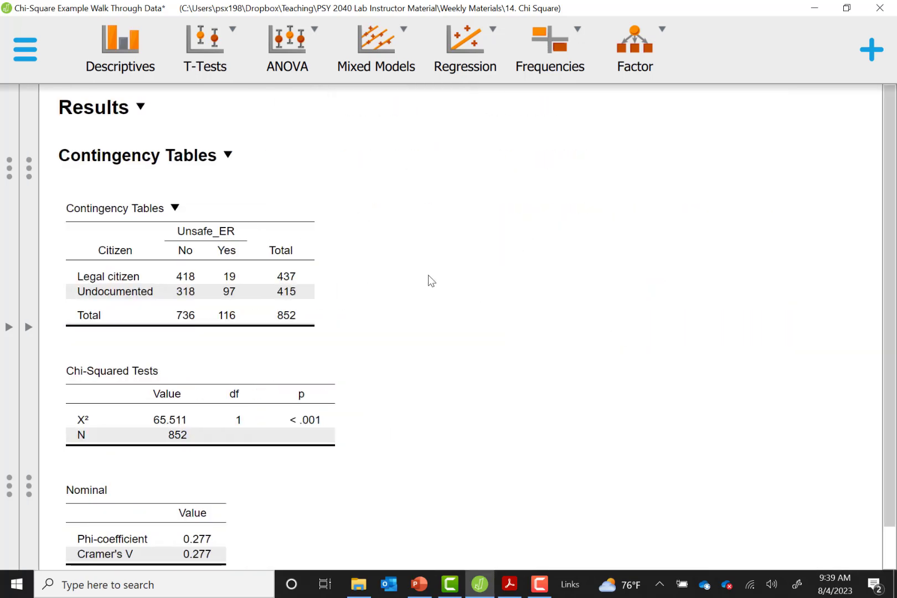
pyautogui.click(176, 209)
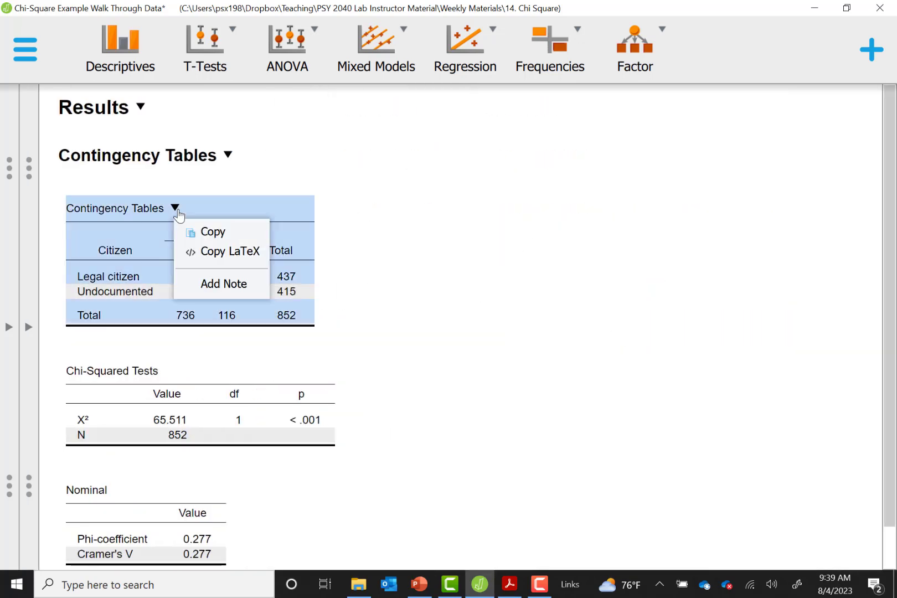
pyautogui.click(218, 235)
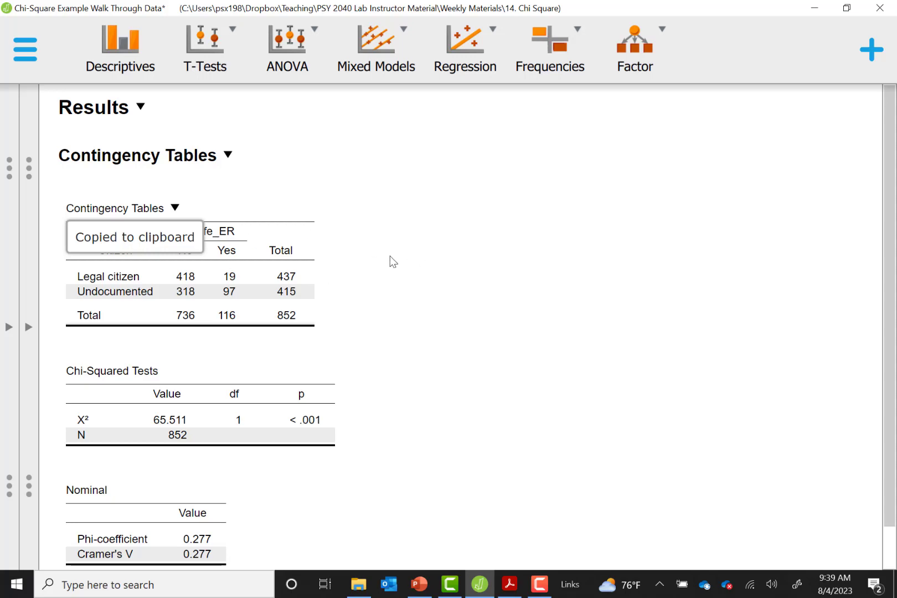